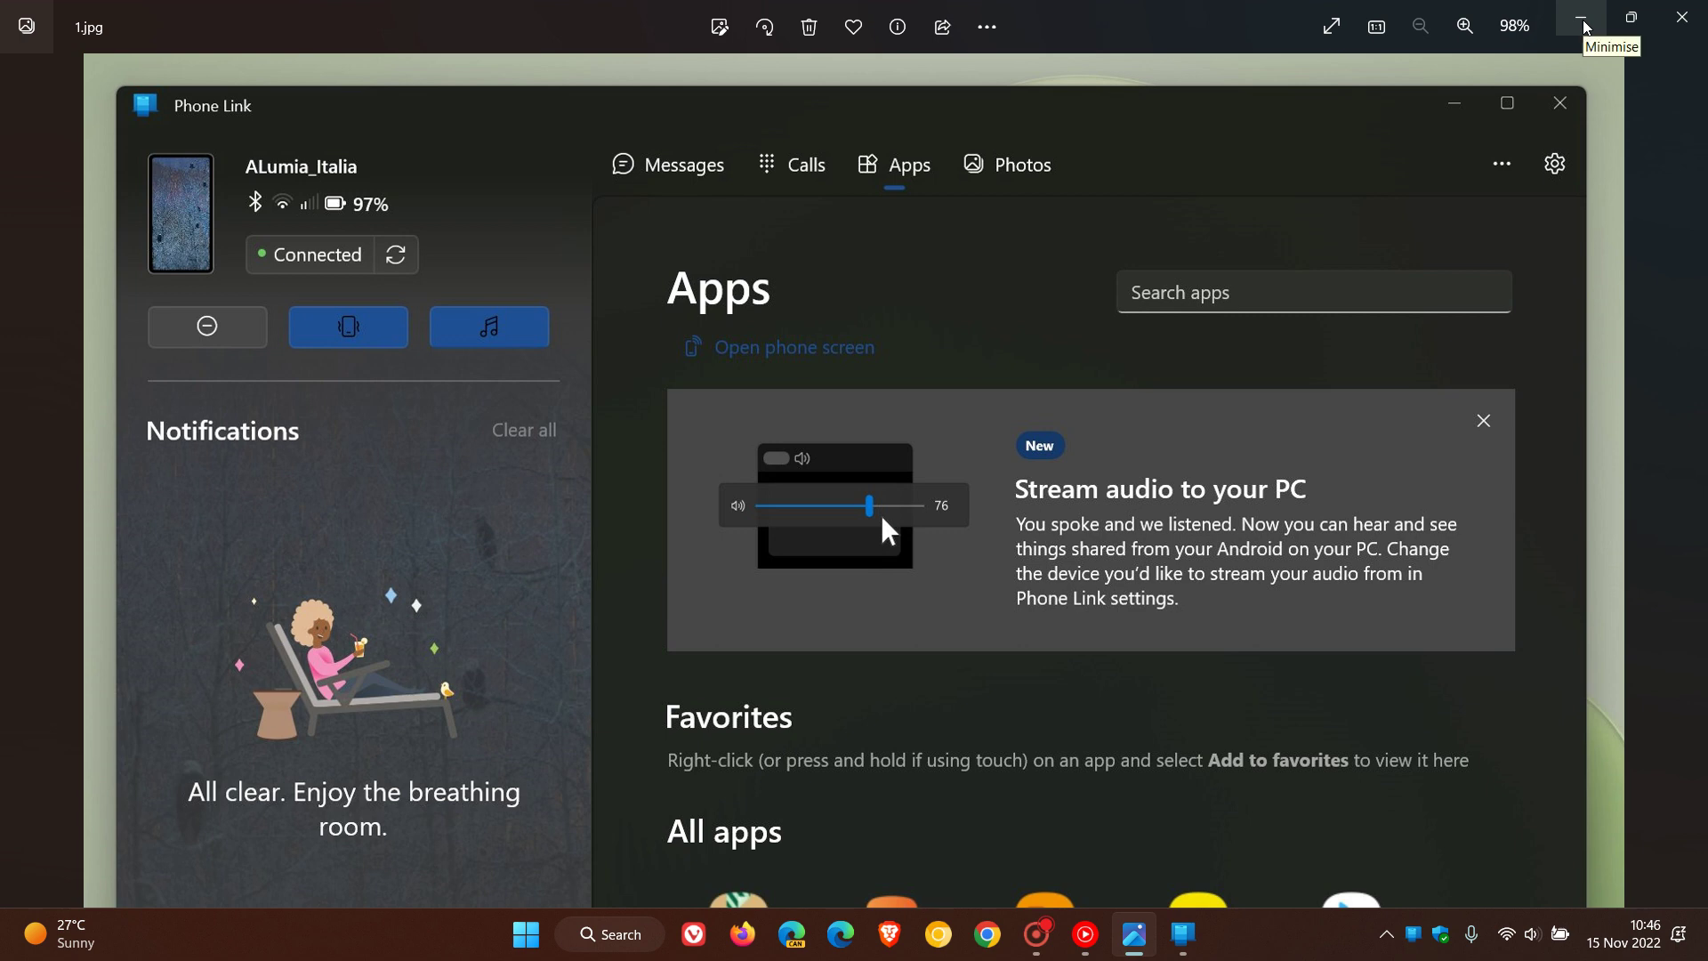
{"action": "left_click", "coordinate": [1584, 26]}
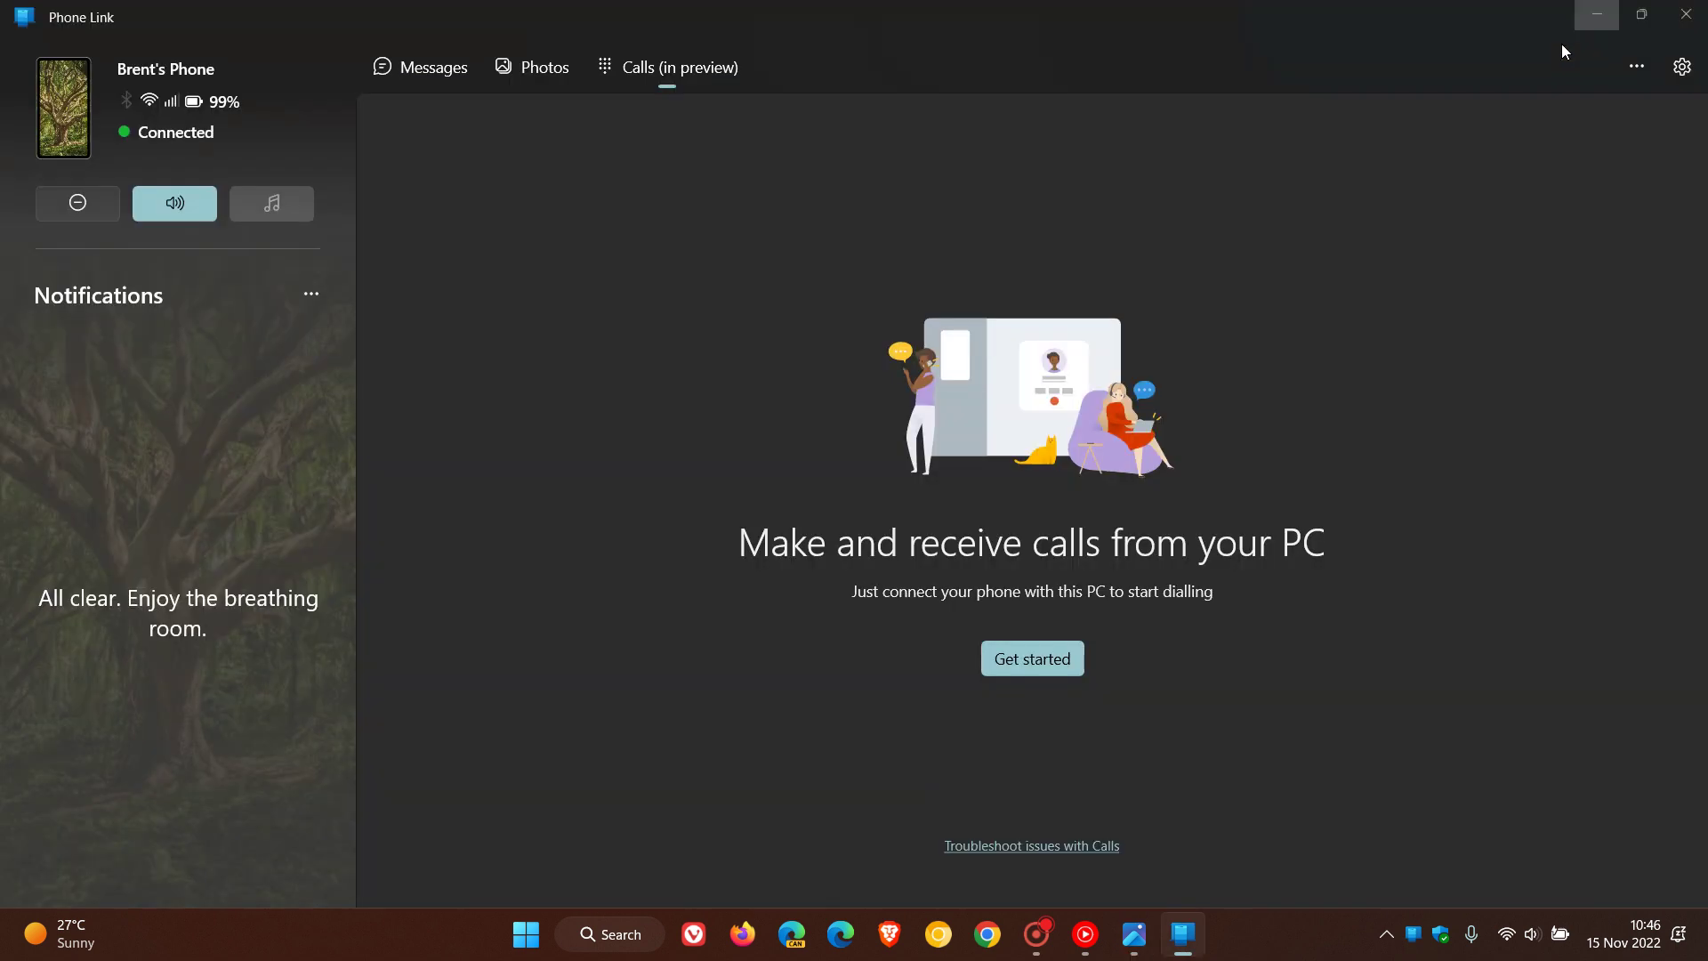